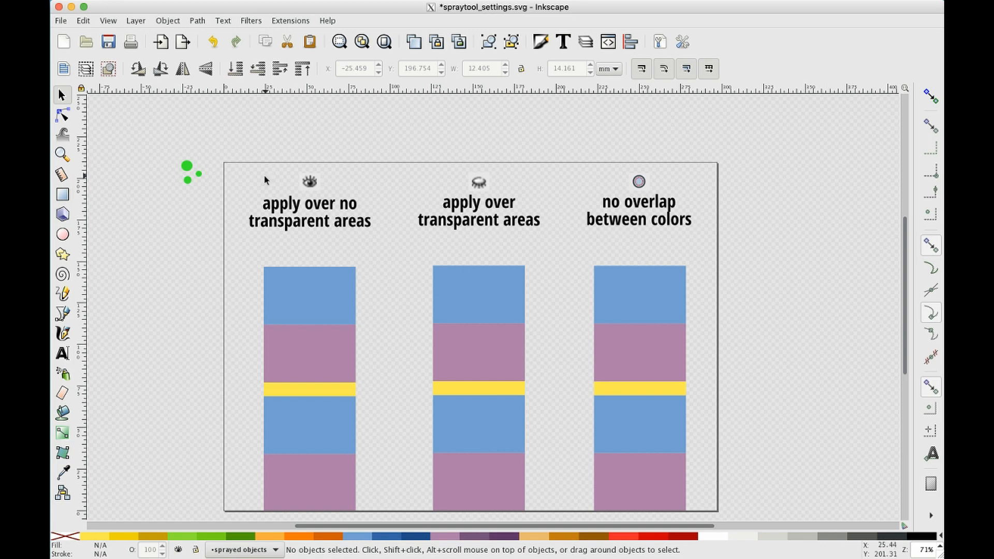
# Spray copies of the three loose green dots over the first striped column with only "Apply over no transparent areas" enabled
pyautogui.moveTo(158, 144); pyautogui.dragTo(212, 207)
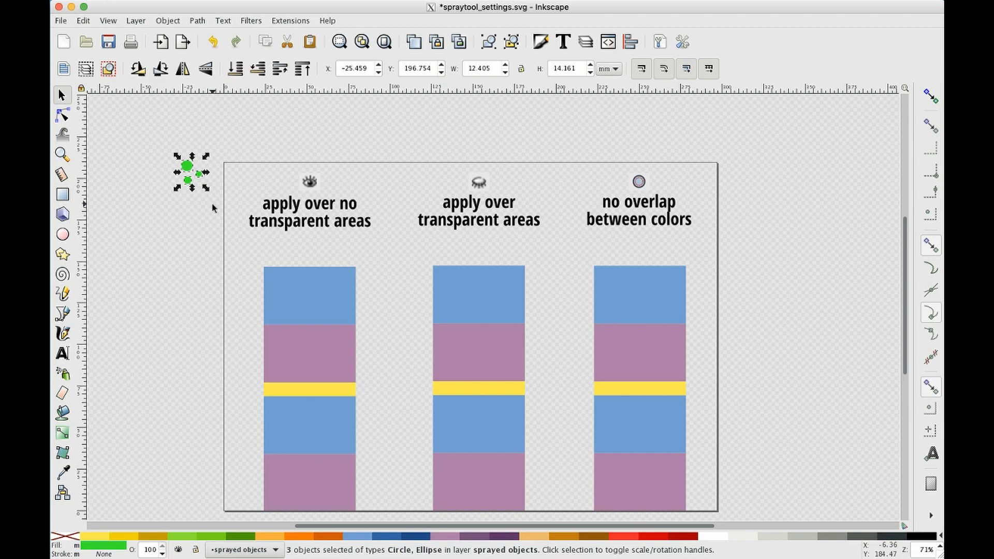
pyautogui.click(166, 143)
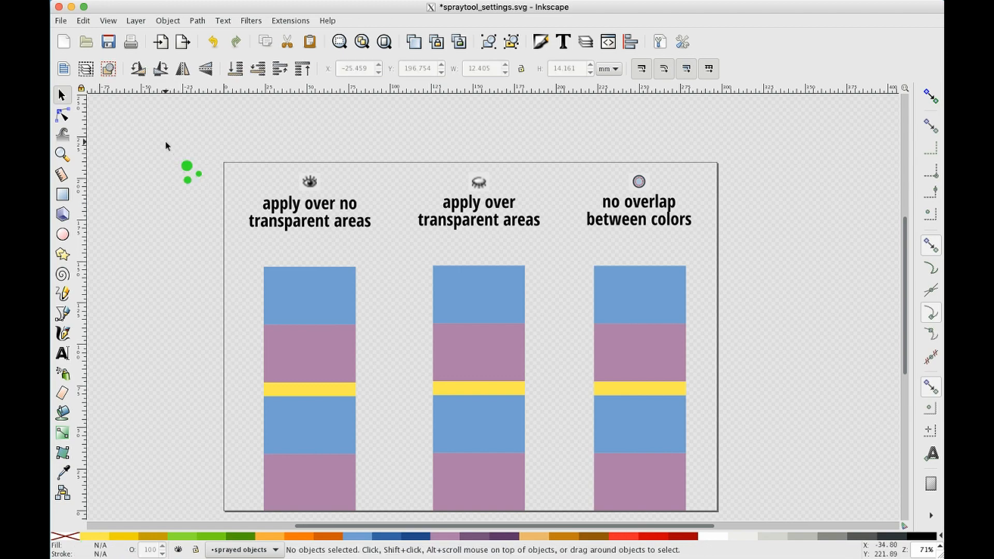
pyautogui.moveTo(165, 142); pyautogui.dragTo(207, 204)
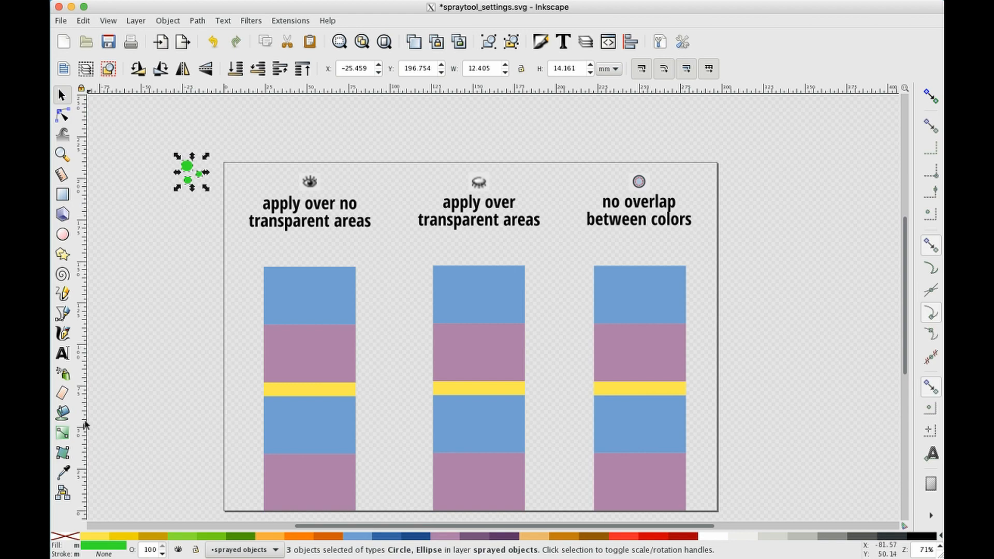
pyautogui.click(69, 380)
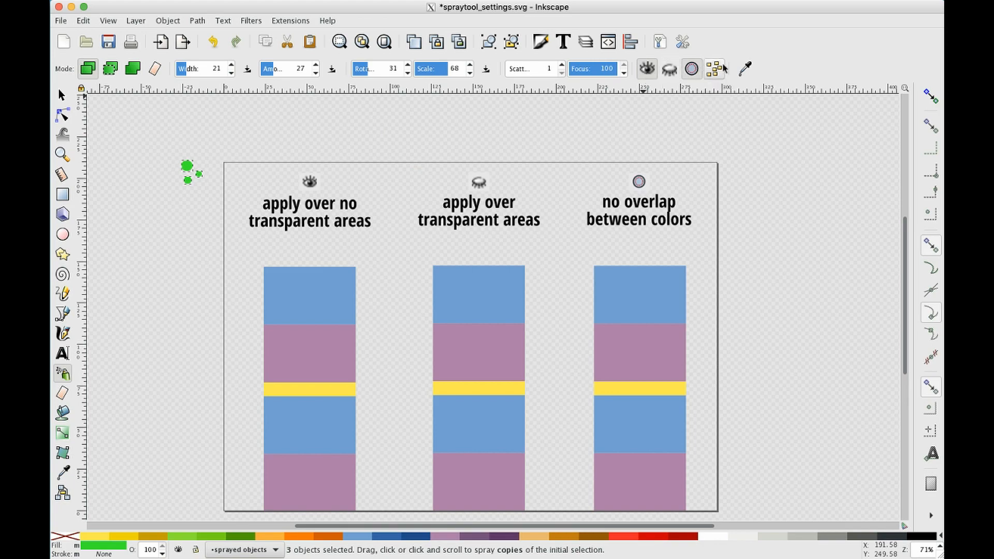
pyautogui.click(705, 70)
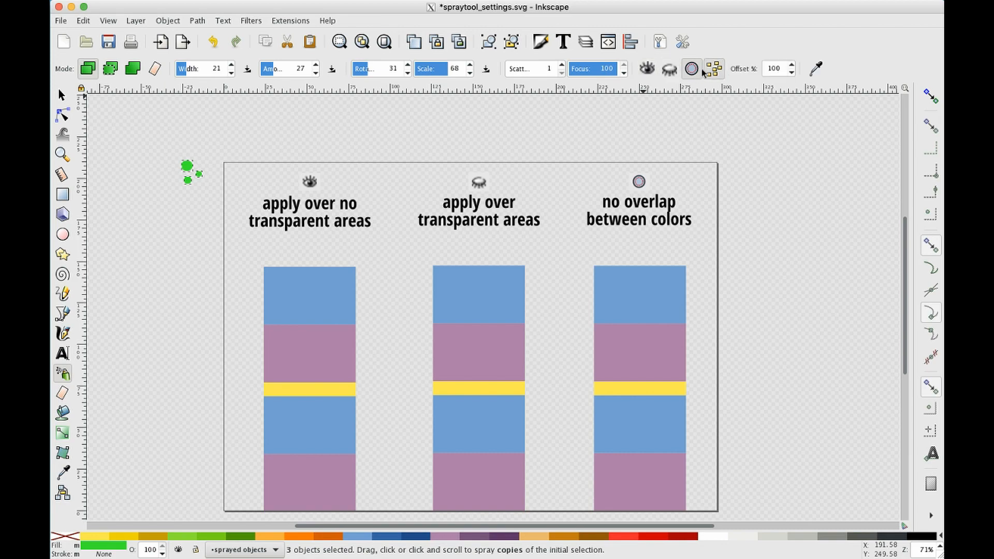
pyautogui.click(706, 70)
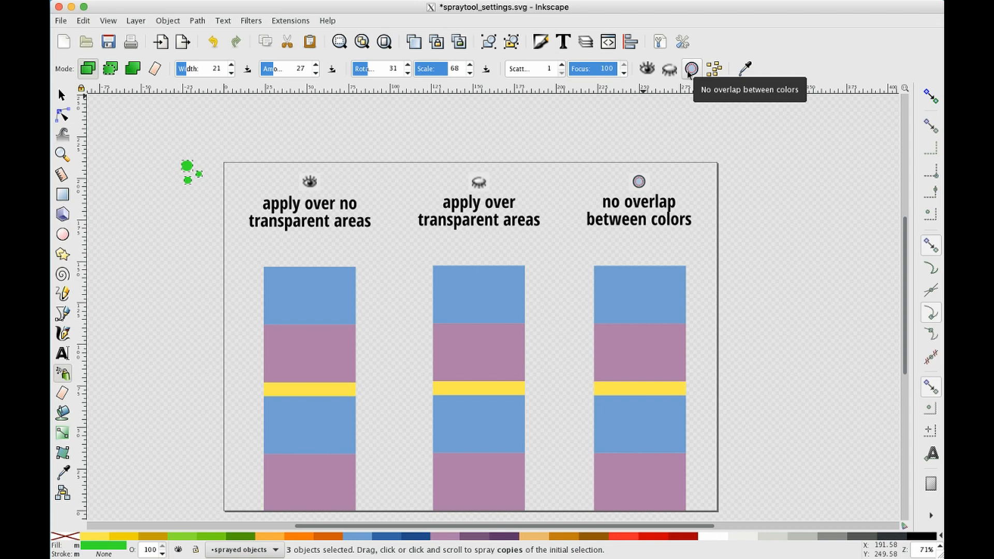
pyautogui.click(647, 69)
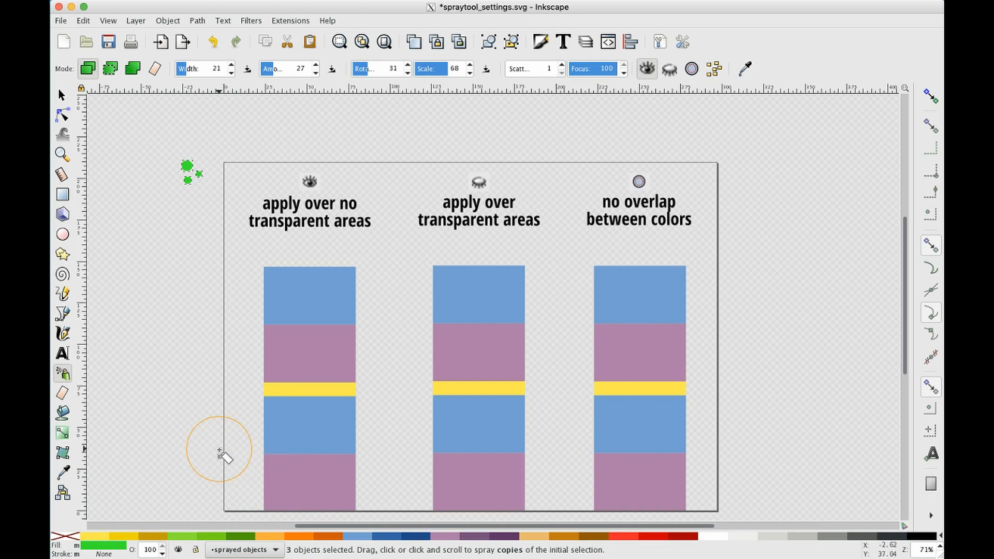
pyautogui.moveTo(220, 450); pyautogui.dragTo(377, 450)
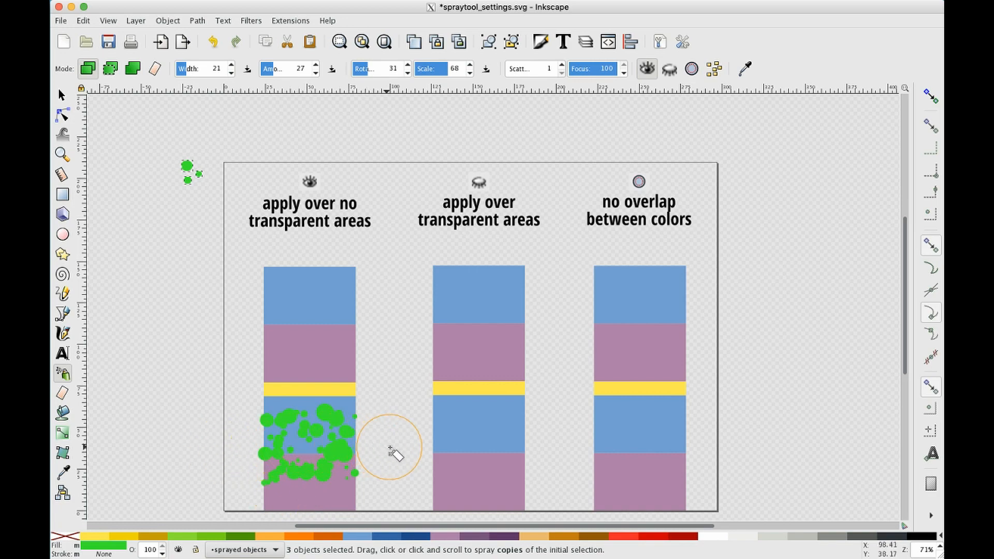
pyautogui.moveTo(373, 390)
pyautogui.mouseDown()
pyautogui.moveTo(271, 383)
pyautogui.moveTo(272, 454)
pyautogui.moveTo(294, 506)
pyautogui.moveTo(304, 275)
pyautogui.moveTo(331, 260)
pyautogui.moveTo(311, 390)
pyautogui.moveTo(314, 488)
pyautogui.moveTo(348, 497)
pyautogui.moveTo(357, 477)
pyautogui.moveTo(348, 297)
pyautogui.moveTo(357, 289)
pyautogui.moveTo(324, 280)
pyautogui.mouseUp()
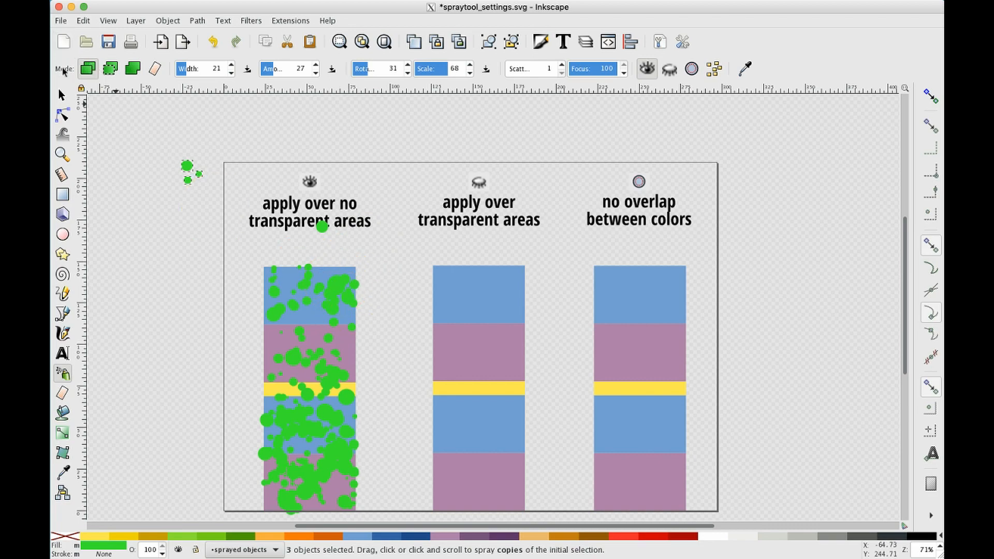
# Reselect the three source dots and spray them around the second striped column with "Apply over transparent areas" as the only restriction
pyautogui.click(62, 95)
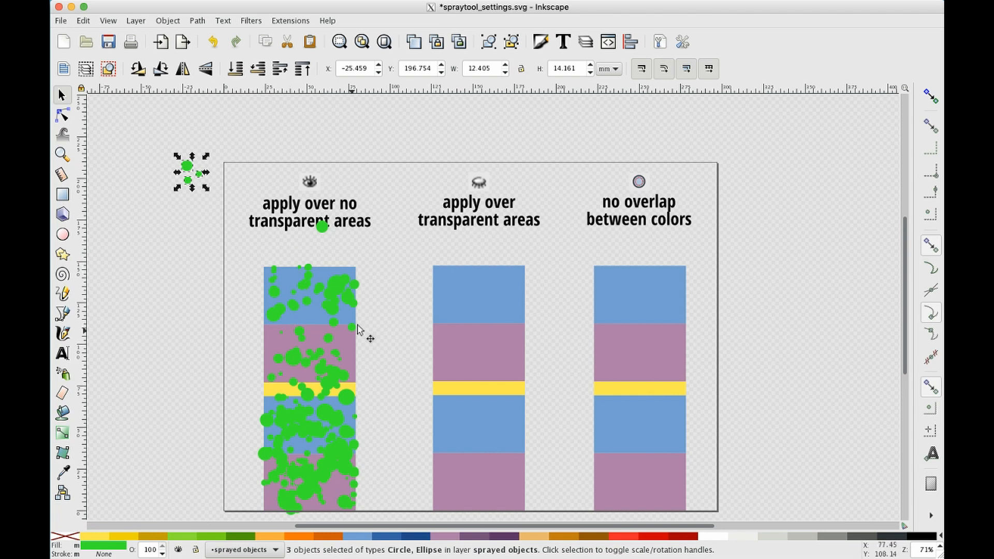
pyautogui.click(318, 229)
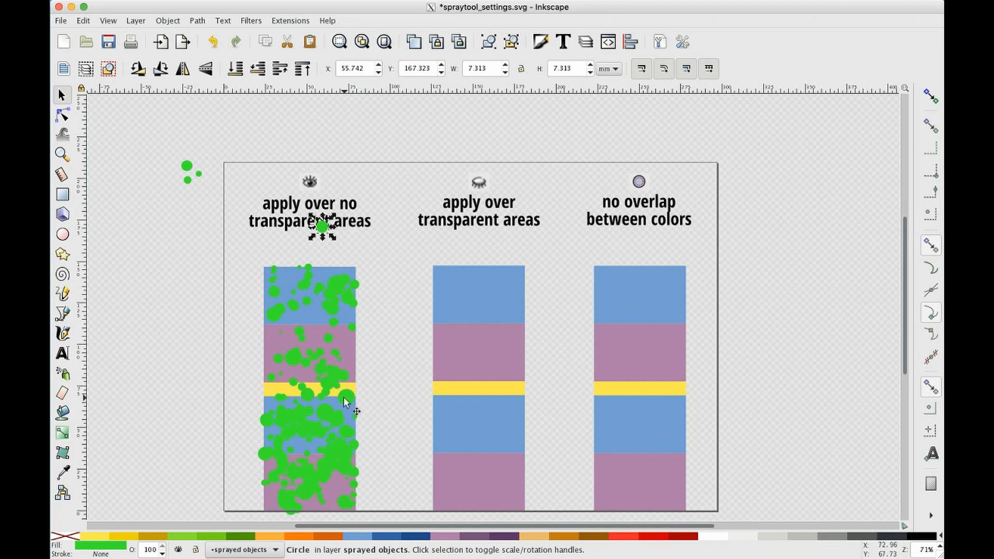
pyautogui.hscroll(2, 340, 393)
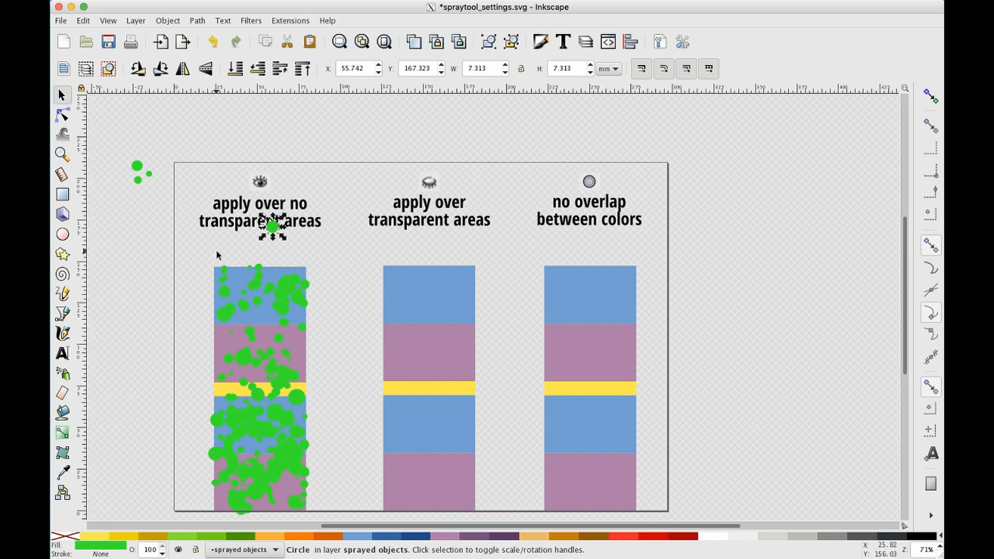
pyautogui.moveTo(120, 143); pyautogui.dragTo(148, 212)
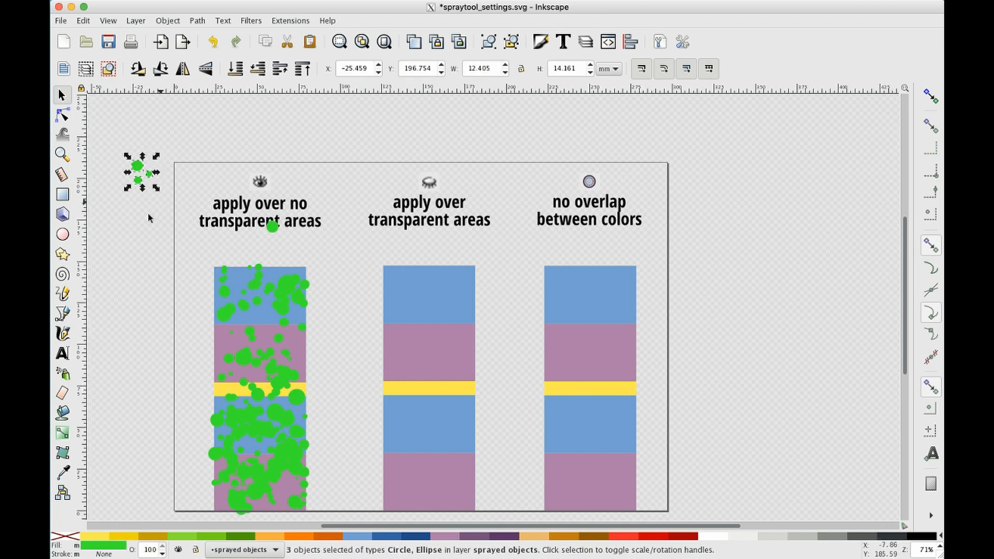
pyautogui.click(63, 373)
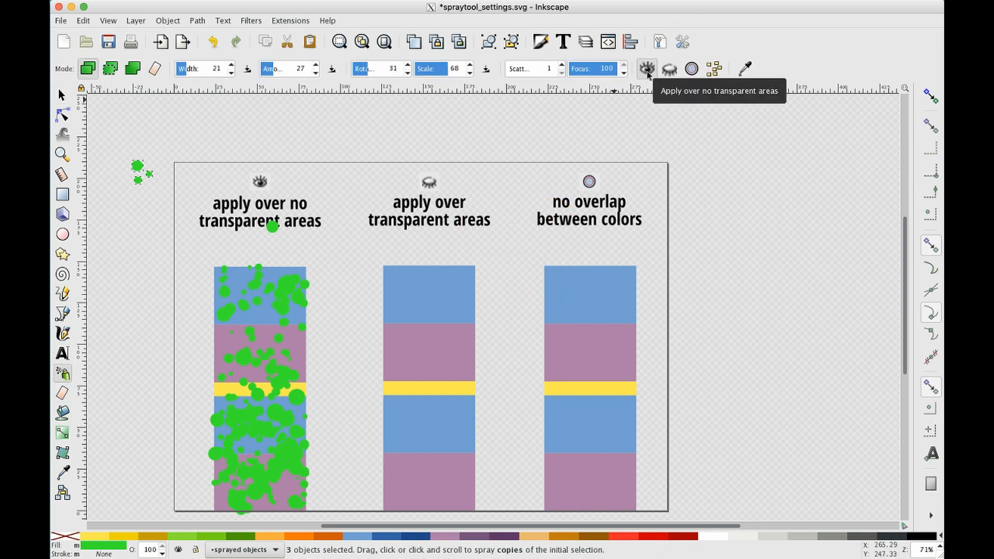
pyautogui.click(673, 72)
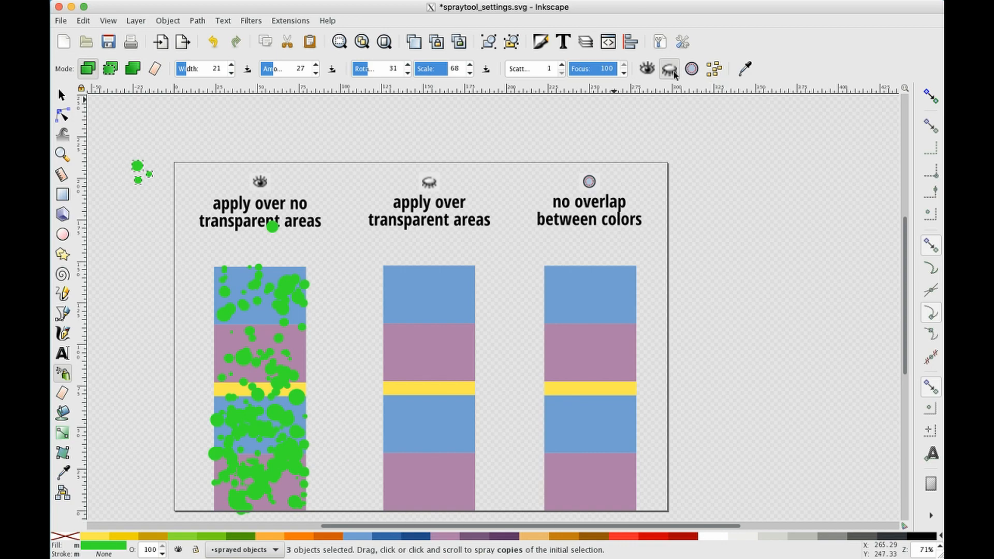
pyautogui.moveTo(373, 479)
pyautogui.mouseDown()
pyautogui.moveTo(396, 434)
pyautogui.moveTo(408, 273)
pyautogui.moveTo(397, 291)
pyautogui.moveTo(424, 349)
pyautogui.moveTo(407, 391)
pyautogui.moveTo(380, 383)
pyautogui.moveTo(392, 357)
pyautogui.moveTo(425, 381)
pyautogui.moveTo(455, 321)
pyautogui.moveTo(476, 316)
pyautogui.moveTo(448, 433)
pyautogui.moveTo(469, 456)
pyautogui.moveTo(395, 462)
pyautogui.moveTo(468, 499)
pyautogui.moveTo(474, 481)
pyautogui.moveTo(443, 424)
pyautogui.moveTo(458, 284)
pyautogui.moveTo(439, 291)
pyautogui.moveTo(441, 274)
pyautogui.moveTo(454, 286)
pyautogui.moveTo(444, 284)
pyautogui.moveTo(441, 299)
pyautogui.moveTo(429, 283)
pyautogui.moveTo(453, 272)
pyautogui.moveTo(435, 284)
pyautogui.moveTo(407, 263)
pyautogui.moveTo(451, 301)
pyautogui.moveTo(445, 312)
pyautogui.moveTo(446, 303)
pyautogui.moveTo(462, 301)
pyautogui.moveTo(461, 356)
pyautogui.moveTo(456, 333)
pyautogui.moveTo(449, 335)
pyautogui.moveTo(472, 364)
pyautogui.mouseUp()
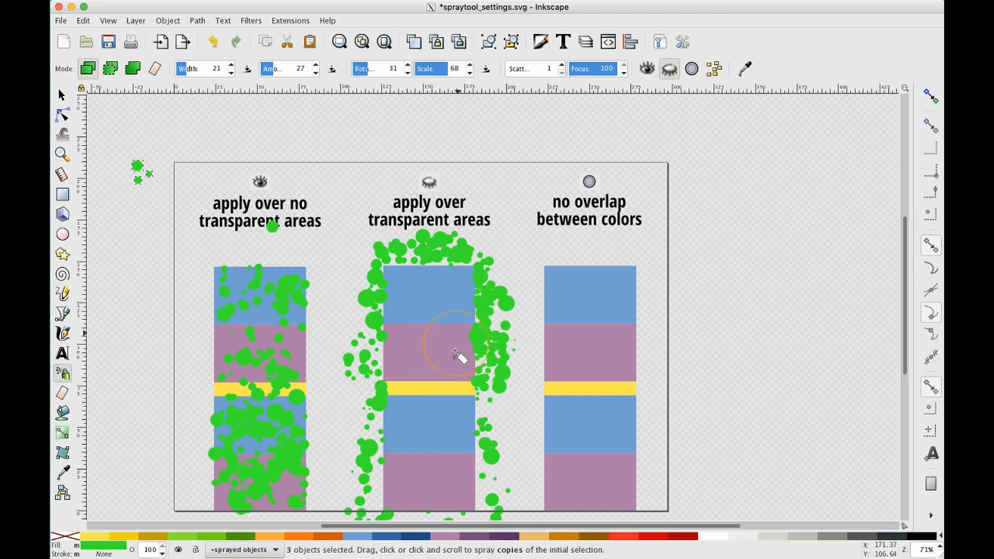
pyautogui.moveTo(473, 396)
pyautogui.mouseDown()
pyautogui.moveTo(477, 414)
pyautogui.moveTo(466, 413)
pyautogui.moveTo(465, 386)
pyautogui.mouseUp()
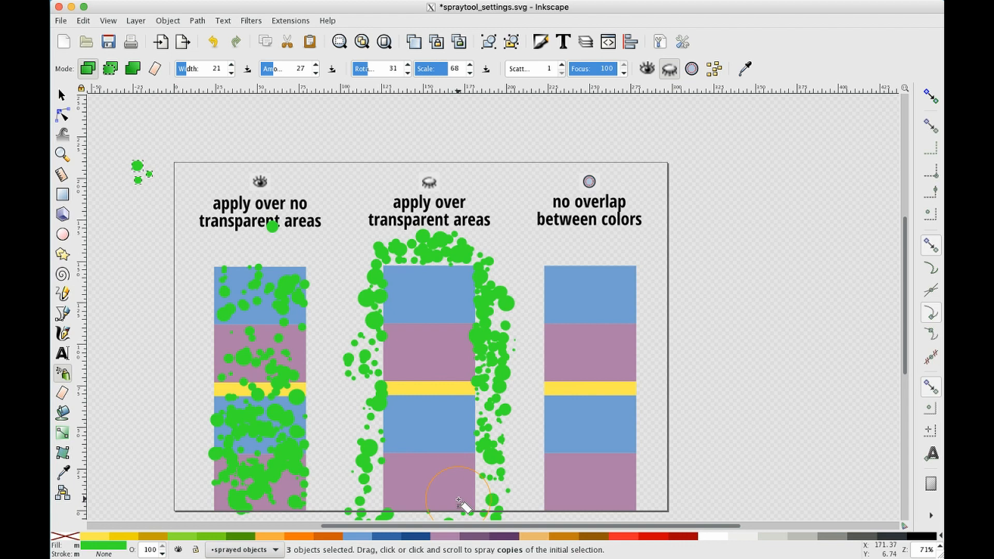
# Spray the dots down the third striped column with "Apply over no transparent areas" and "No overlap between colors" enabled
pyautogui.hscroll(3, 515, 366)
pyautogui.scroll(-2, 517, 366)
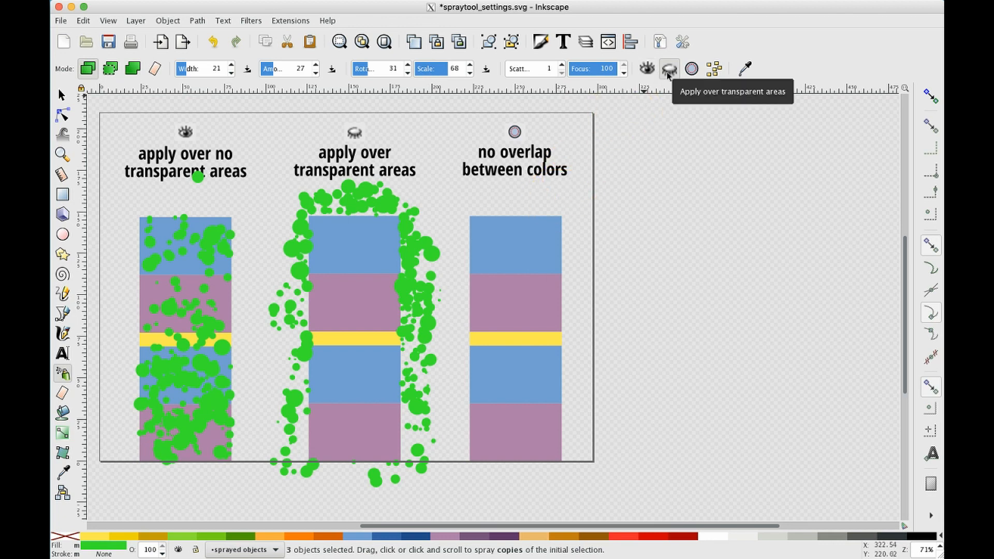
pyautogui.click(651, 70)
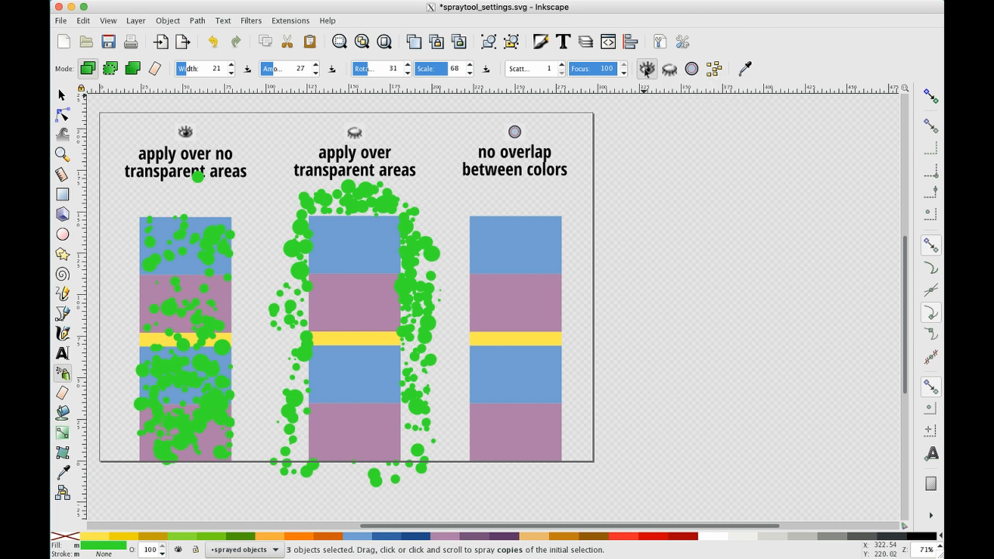
pyautogui.click(691, 69)
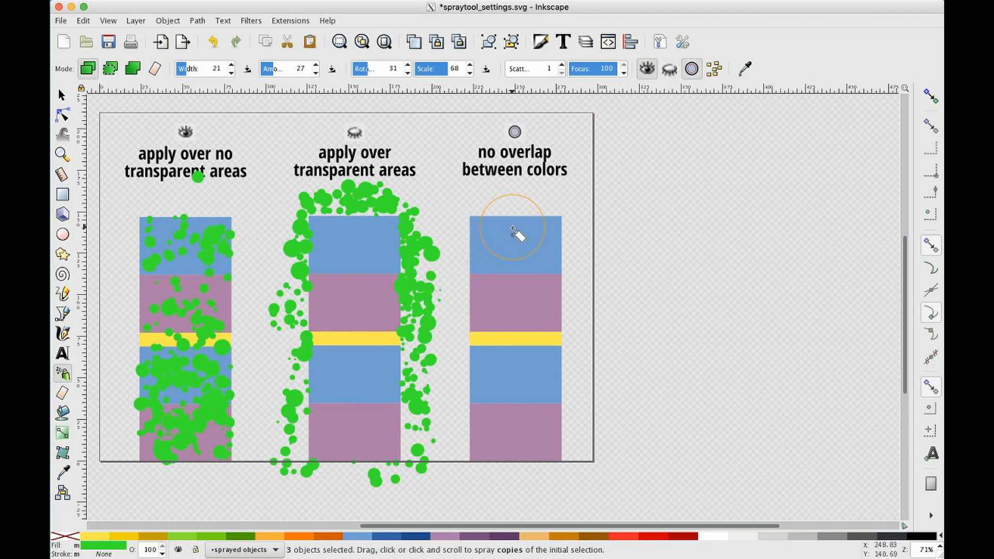
pyautogui.moveTo(514, 222)
pyautogui.mouseDown()
pyautogui.moveTo(513, 471)
pyautogui.moveTo(517, 459)
pyautogui.mouseUp()
pyautogui.moveTo(518, 361)
pyautogui.mouseDown()
pyautogui.moveTo(511, 225)
pyautogui.moveTo(530, 468)
pyautogui.mouseUp()
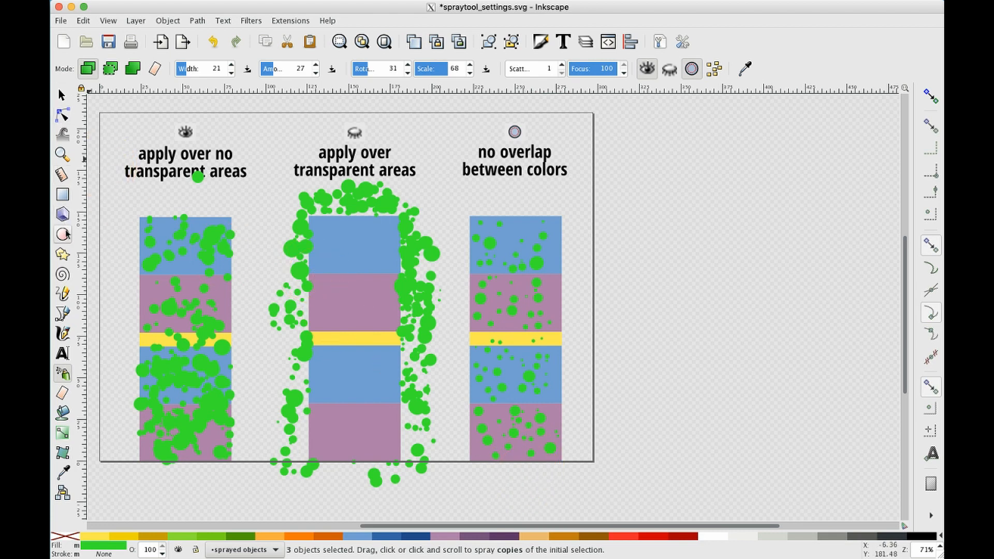
# Move a small green ellipse in the third column's yellow stripe onto the lower blue border, then back up inside the yellow stripe
pyautogui.click(62, 95)
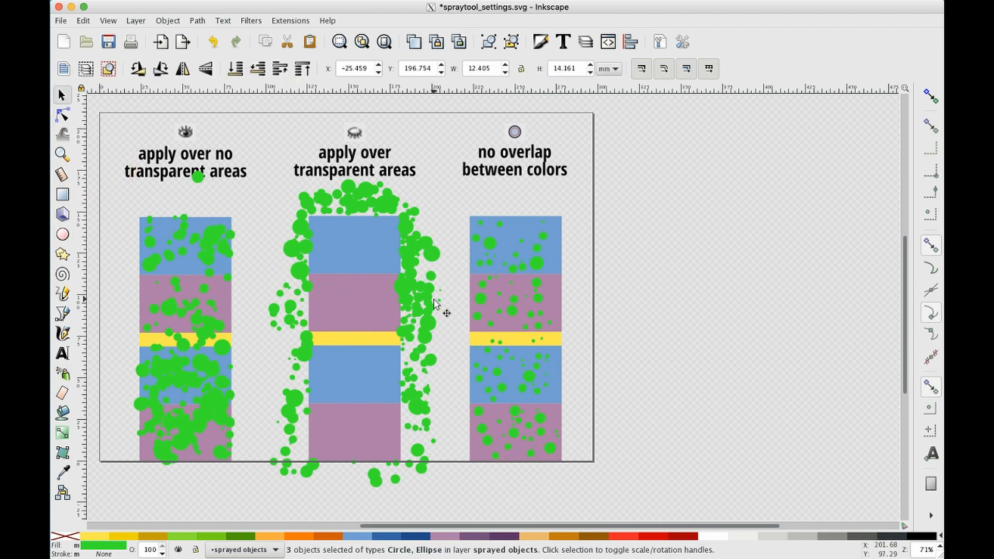
pyautogui.keyDown('ctrl'); pyautogui.scroll(4, 435, 305); pyautogui.keyUp('ctrl')
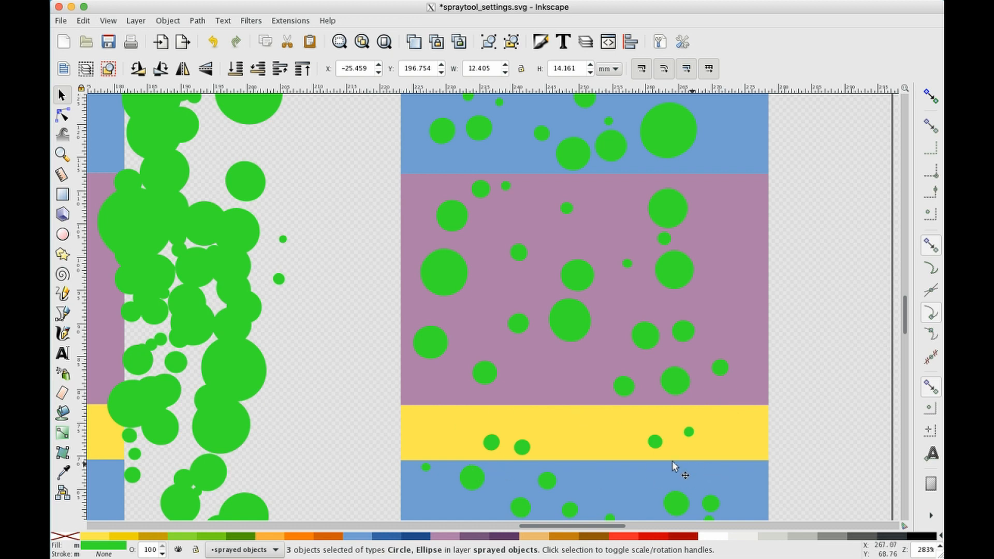
pyautogui.moveTo(520, 448); pyautogui.dragTo(520, 461)
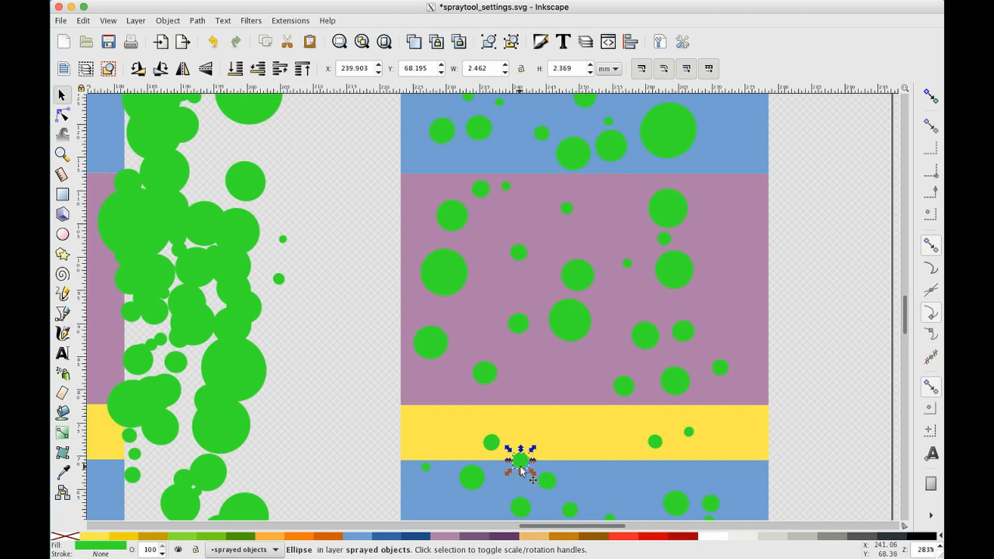
pyautogui.moveTo(521, 467); pyautogui.dragTo(528, 430)
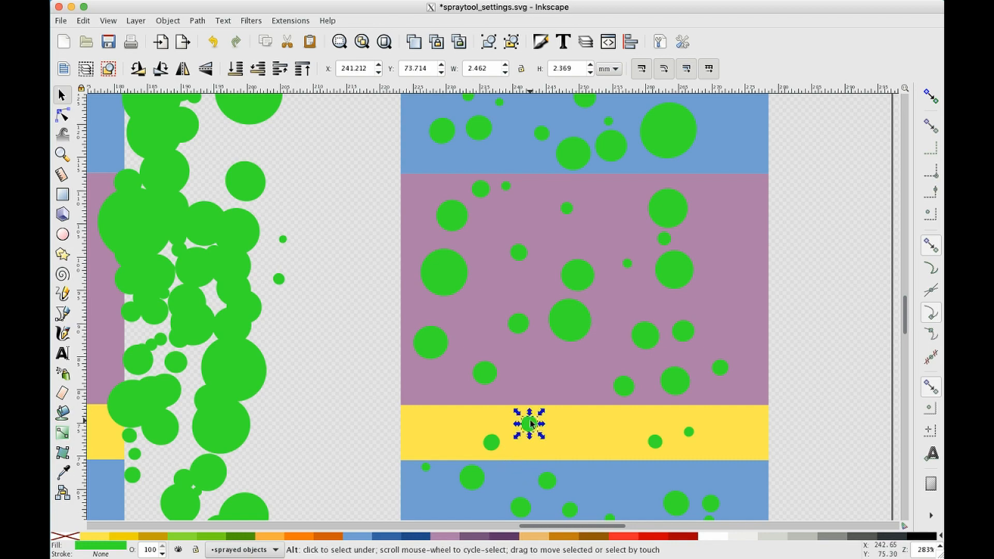
# Reselect the three source dots and spray them horizontally across all three columns with both transparency options and "No overlap between colors" enabled
pyautogui.press('-')
pyautogui.press('-')
pyautogui.press('-')
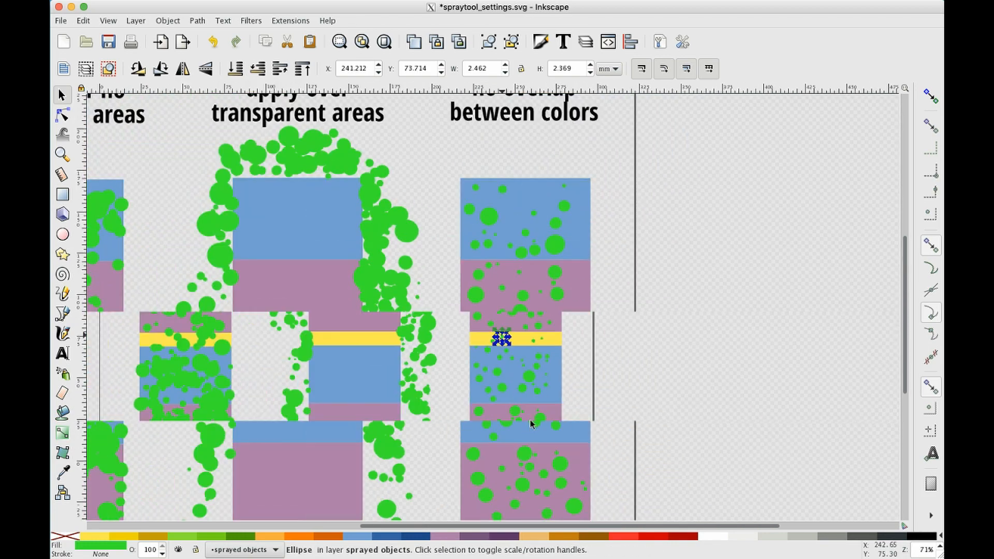
pyautogui.hscroll(-6, 471, 417)
pyautogui.scroll(-2, 470, 415)
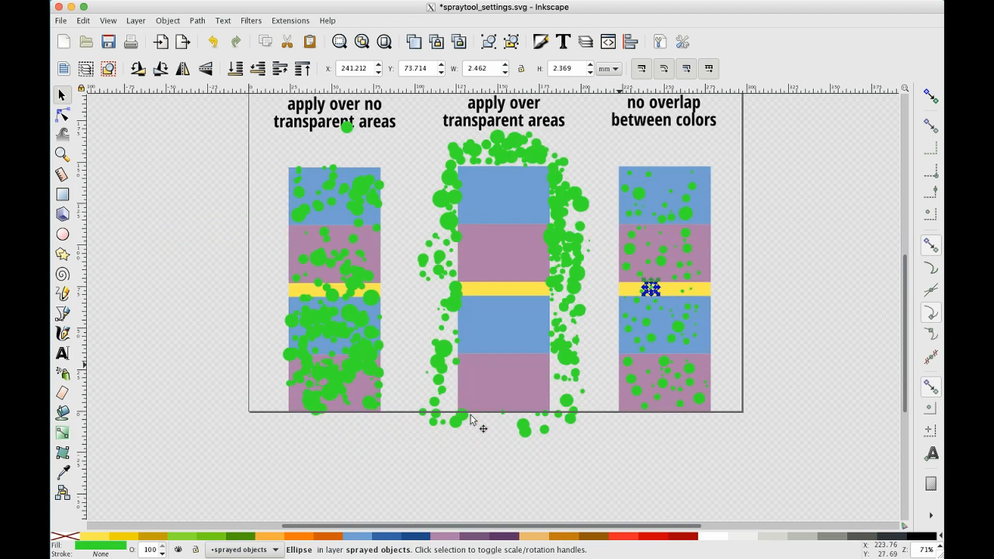
pyautogui.scroll(2, 472, 420)
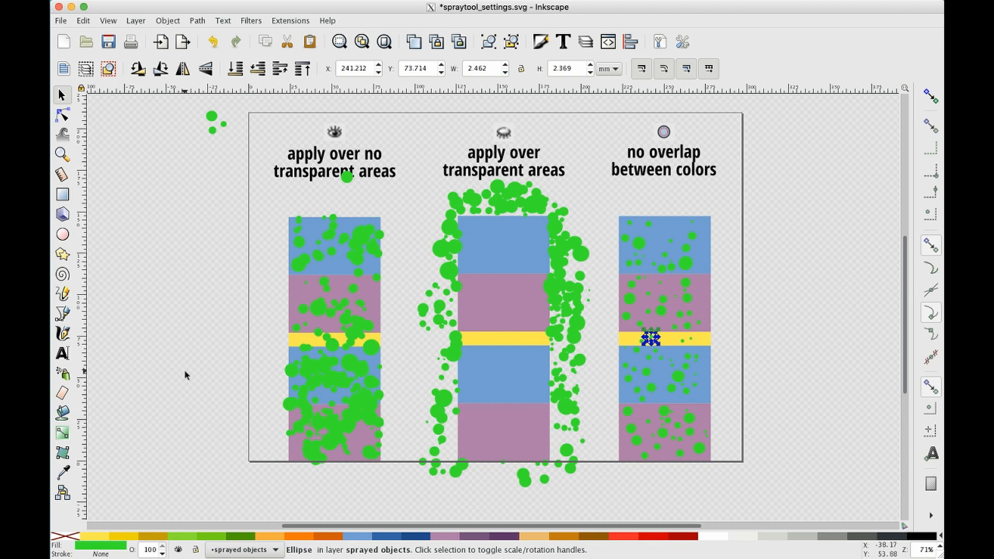
pyautogui.moveTo(244, 157); pyautogui.dragTo(191, 103)
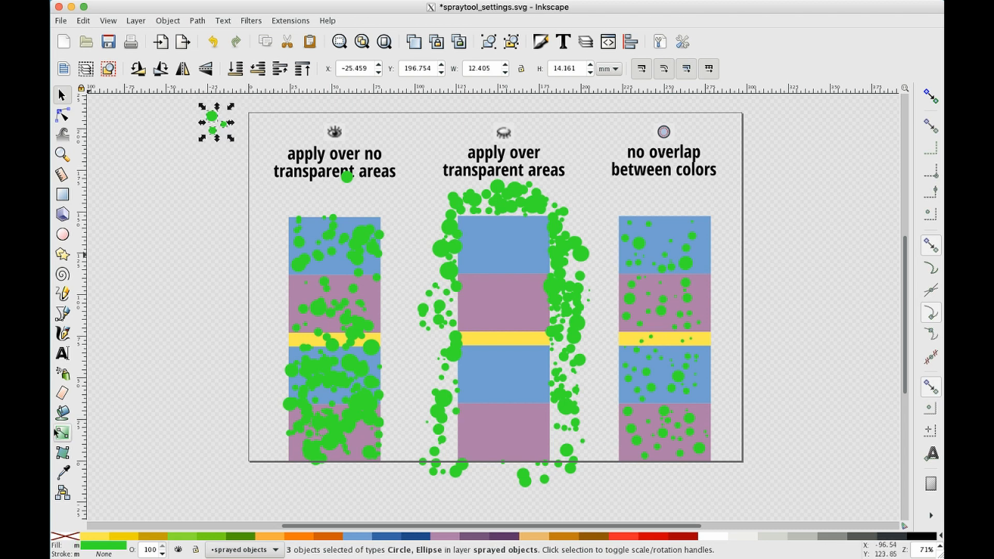
pyautogui.click(63, 372)
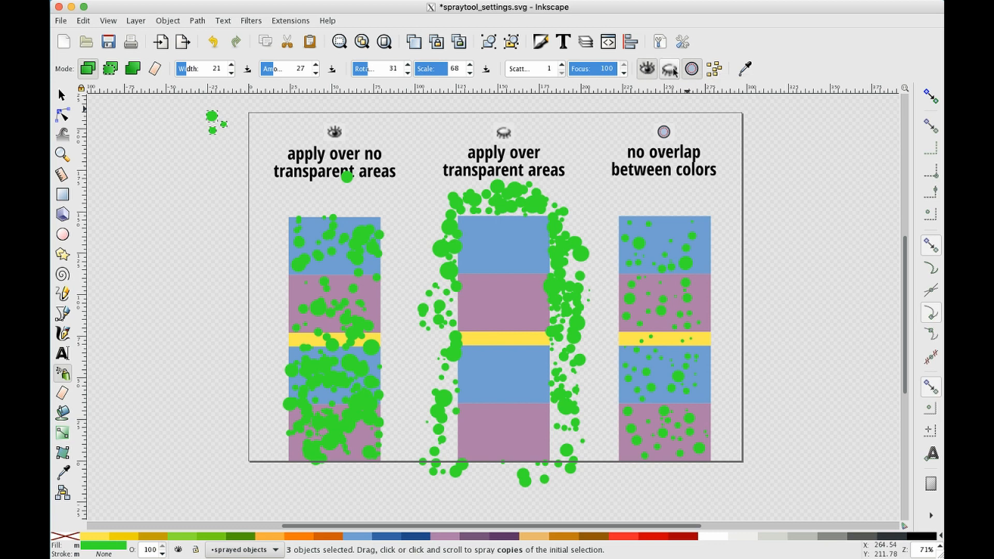
pyautogui.moveTo(240, 338)
pyautogui.mouseDown()
pyautogui.moveTo(201, 324)
pyautogui.moveTo(316, 330)
pyautogui.moveTo(449, 319)
pyautogui.moveTo(768, 345)
pyautogui.mouseUp()
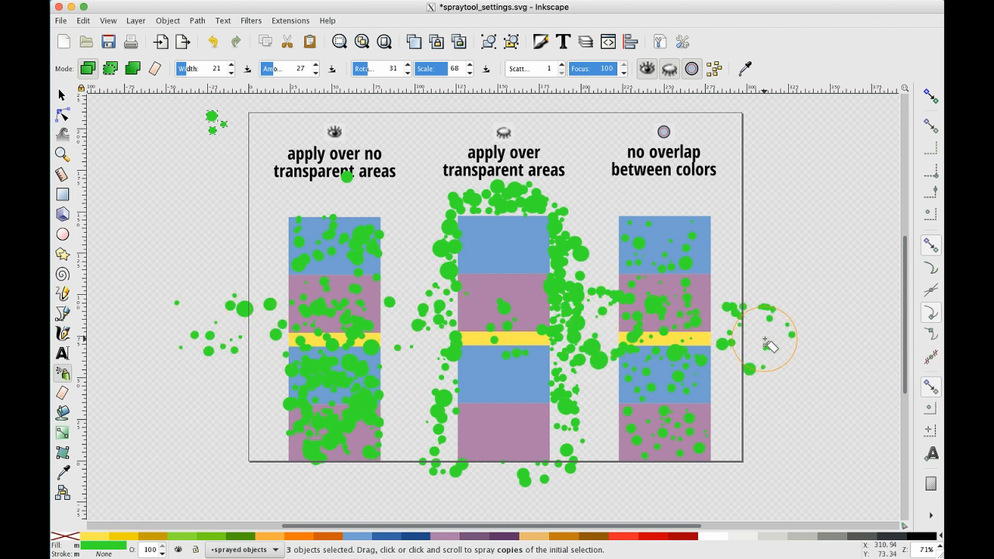